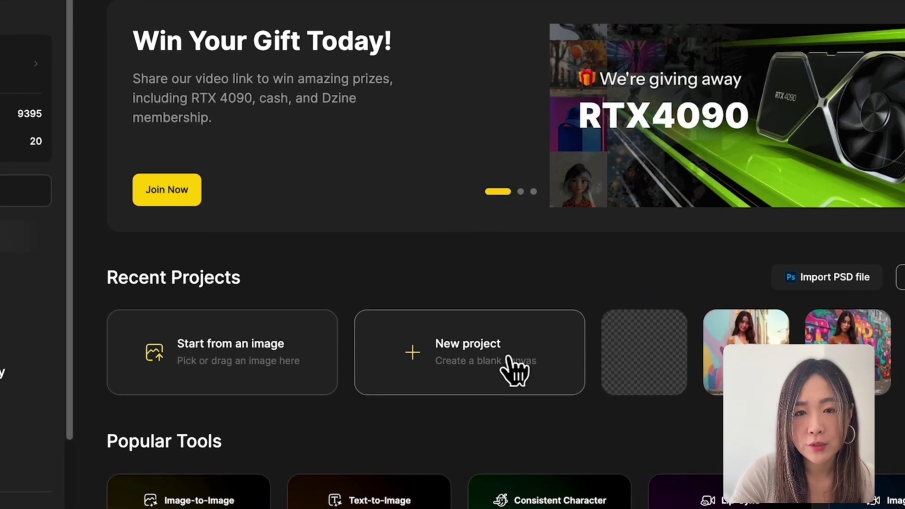
Start a new project and upload alley shot.png onto its 1536 × 1152 canvas
click(507, 356)
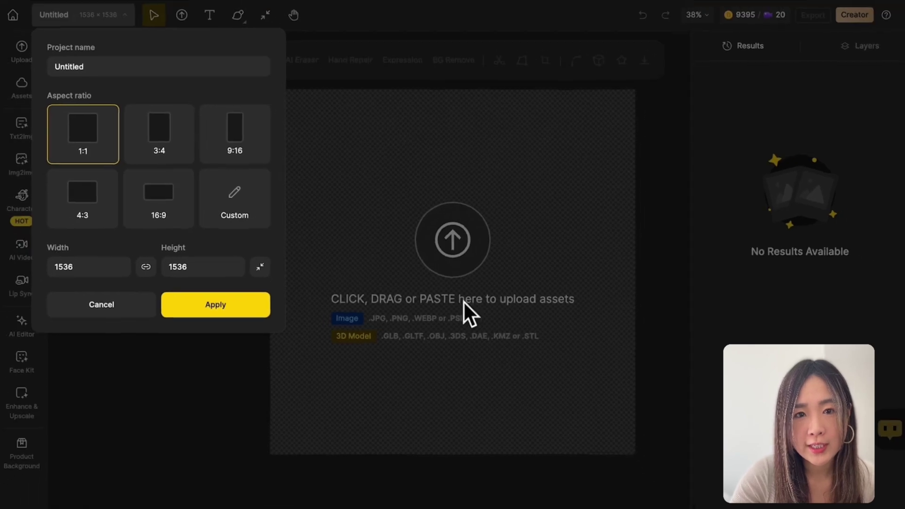
click(224, 305)
click(468, 257)
click(169, 58)
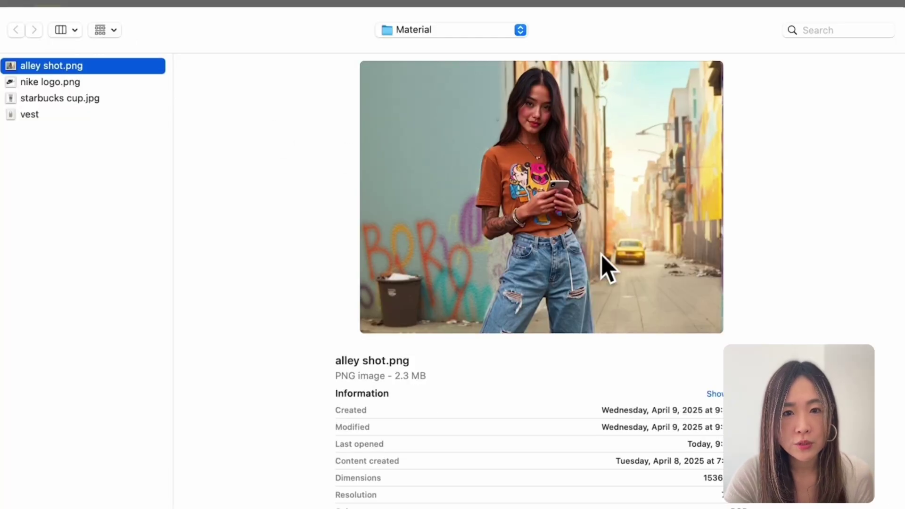
key(Return)
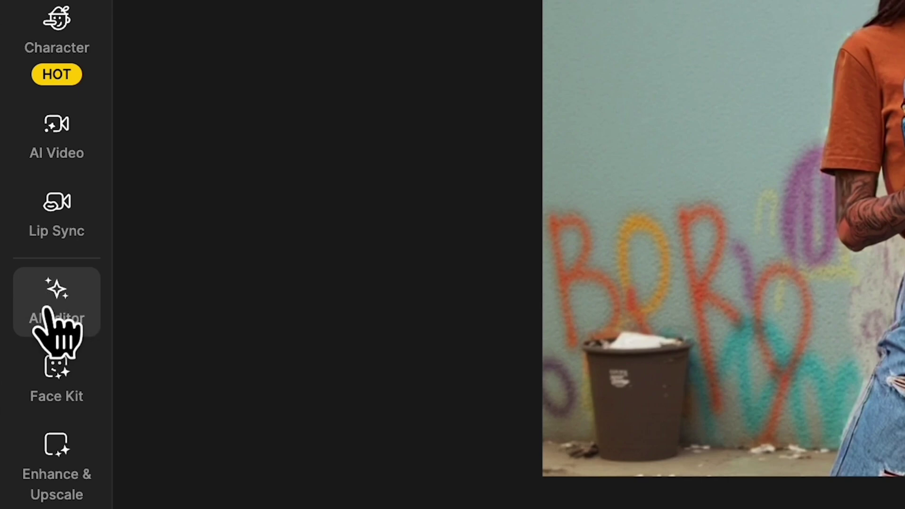
Open the AI Eraser from the AI Editor tool list
click(49, 311)
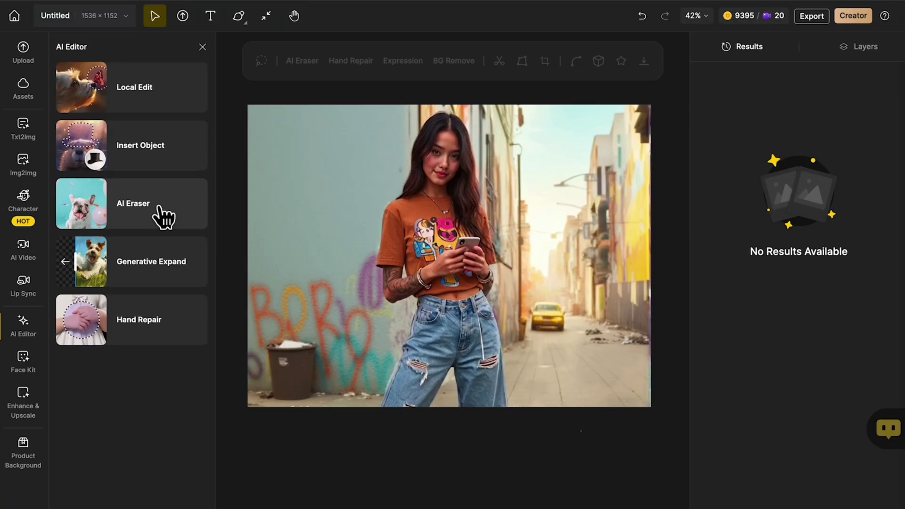
click(151, 216)
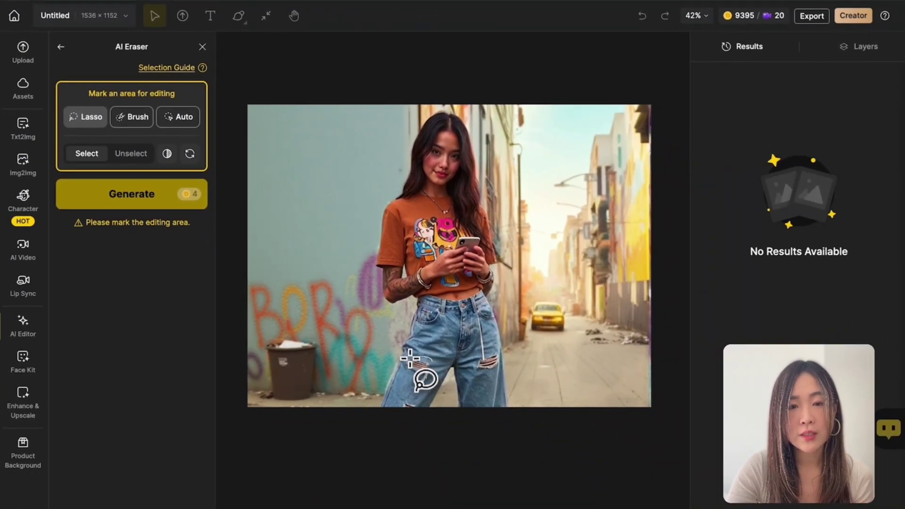
Mark both jean rips, the trash can, bottom and right-side debris, and the yellow car for erasing
mouse_move(410, 359)
mouse_down()
mouse_move(426, 389)
mouse_move(431, 361)
mouse_move(403, 358)
mouse_up()
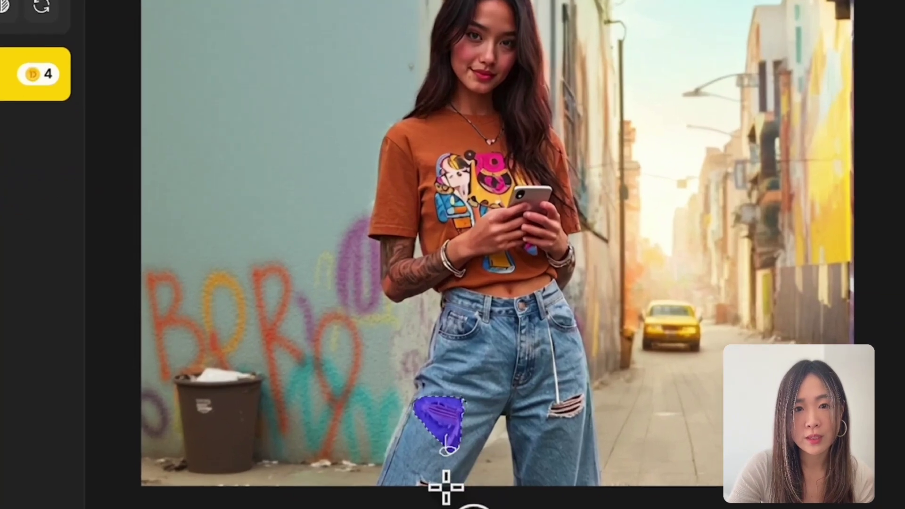
drag(570, 374, 547, 420)
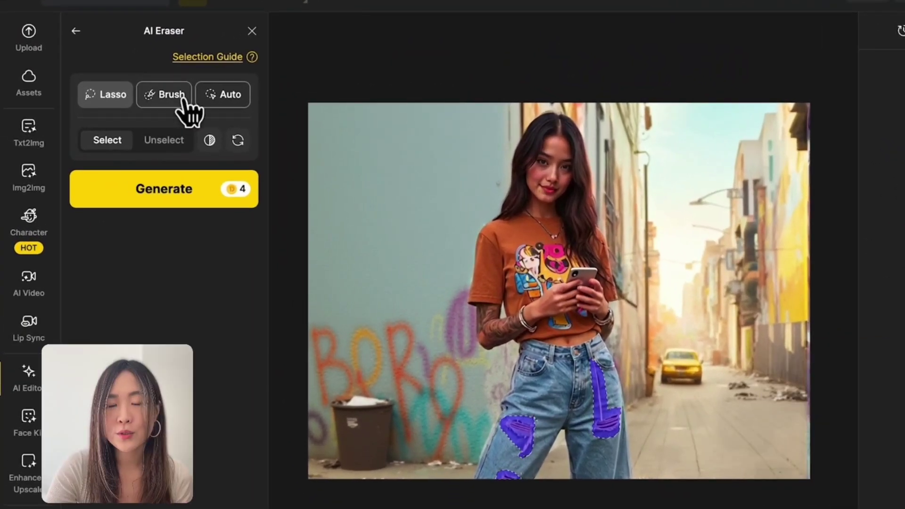
click(143, 98)
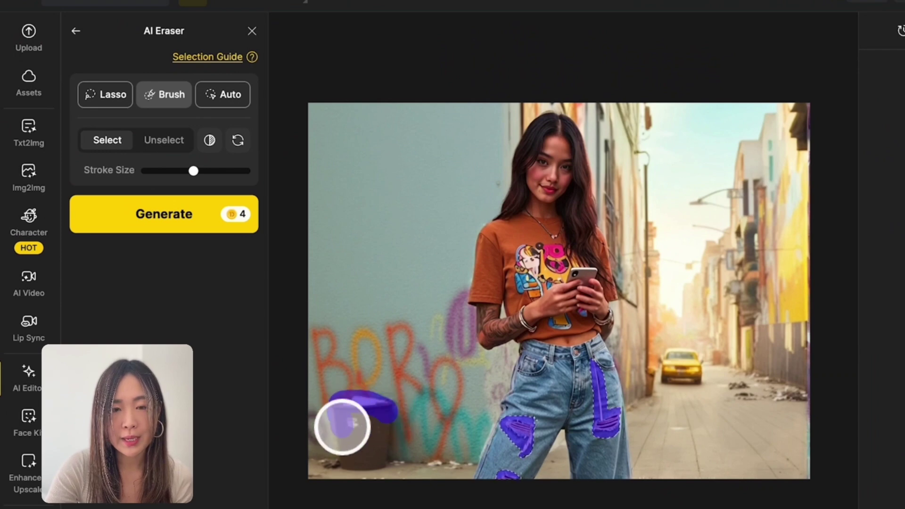
drag(384, 406, 315, 474)
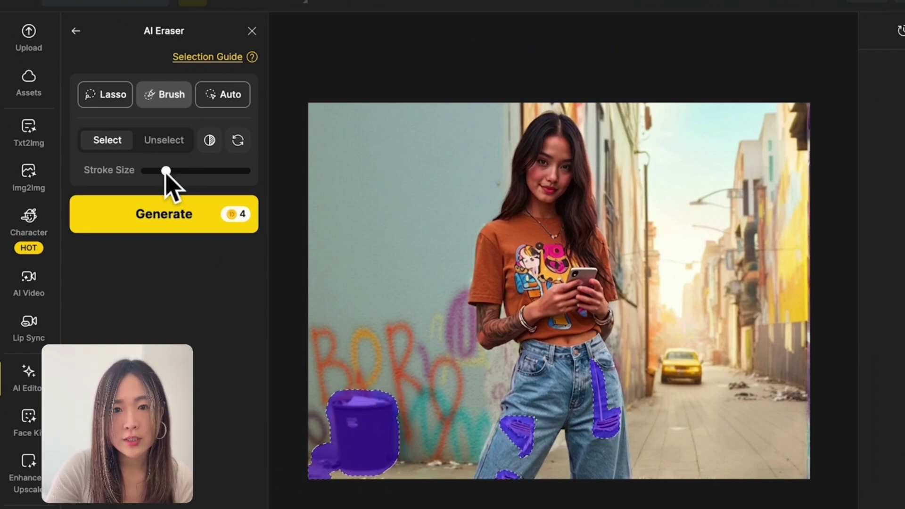
drag(480, 470, 437, 473)
mouse_move(797, 392)
mouse_down()
mouse_move(751, 376)
mouse_move(771, 393)
mouse_move(741, 389)
mouse_up()
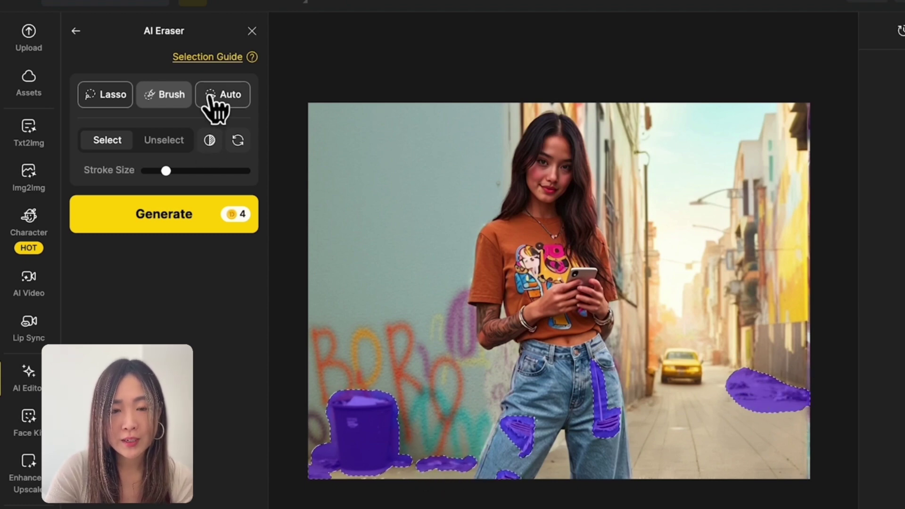
click(227, 103)
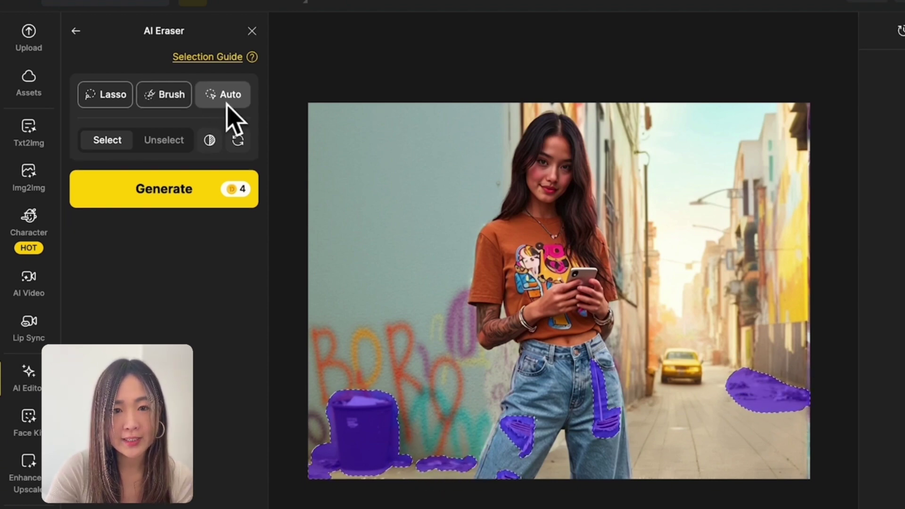
click(681, 371)
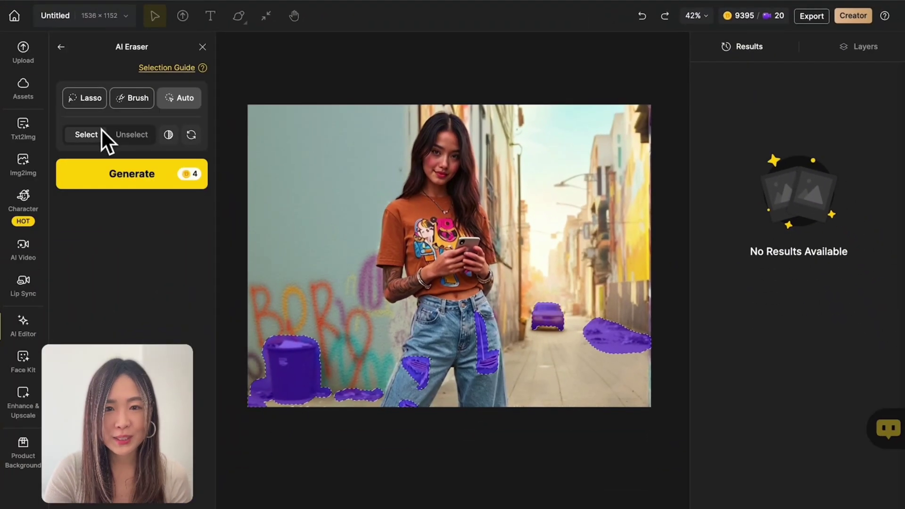
Subtract the yellow car from the erase mask using Lasso in Unselect mode
click(98, 111)
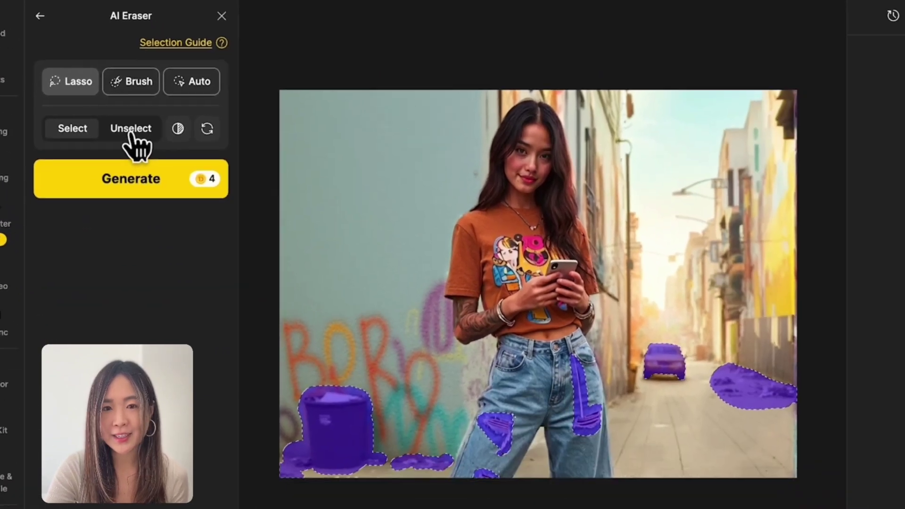
click(131, 132)
mouse_move(681, 340)
mouse_down()
mouse_move(673, 390)
mouse_move(708, 346)
mouse_move(678, 340)
mouse_move(636, 381)
mouse_move(680, 342)
mouse_up()
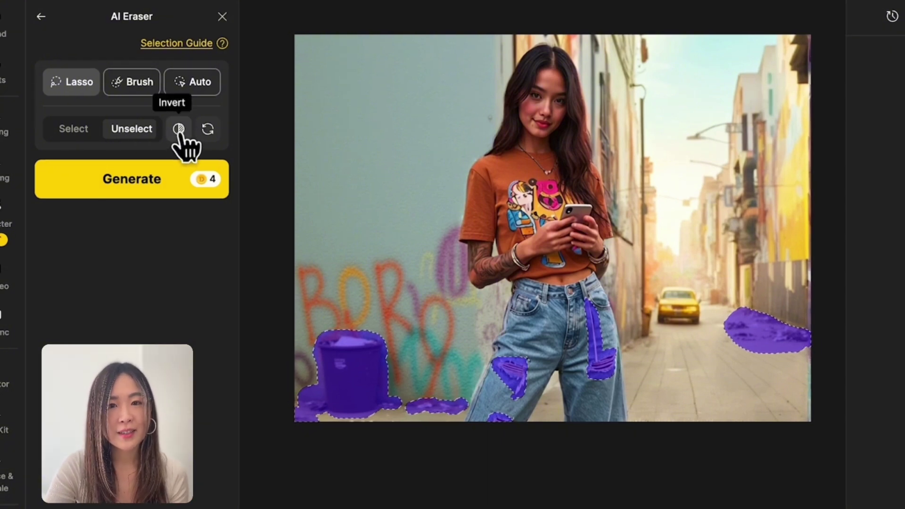
Invert and clear the mask, then undo both to restore the trash, debris and rip marks
click(179, 130)
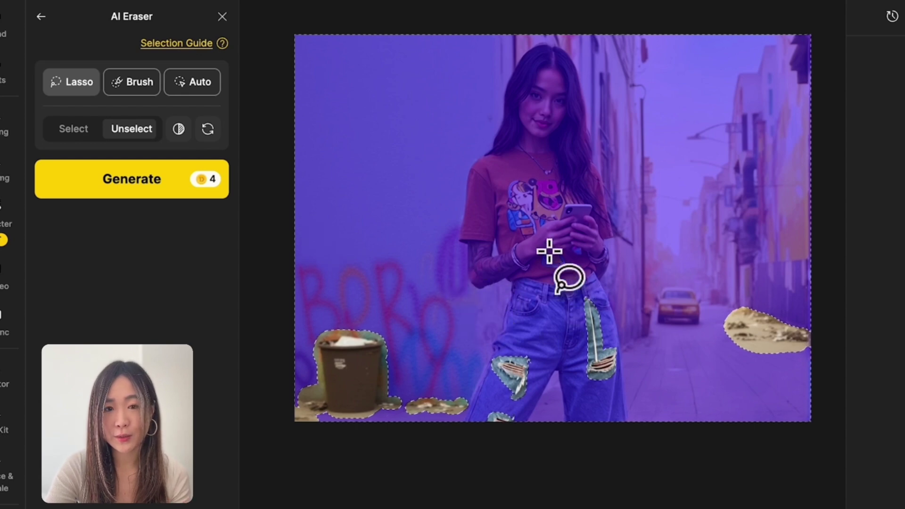
click(207, 129)
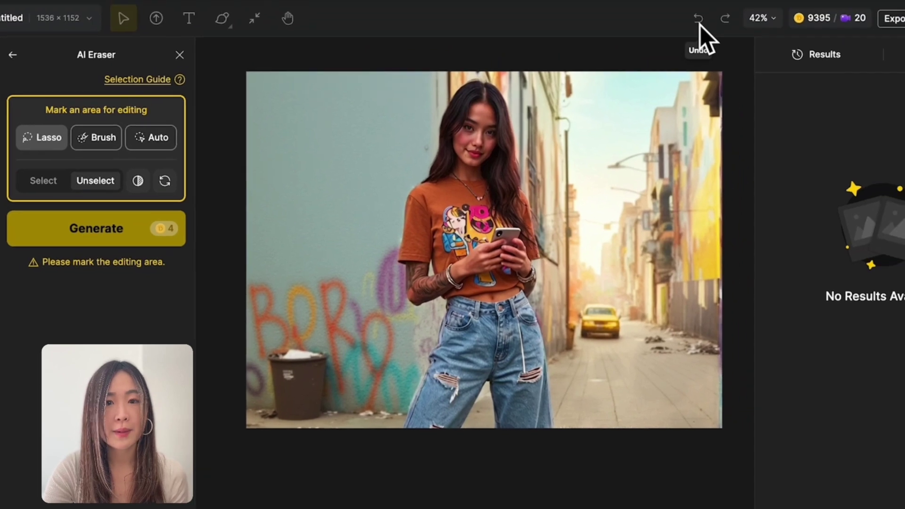
click(700, 23)
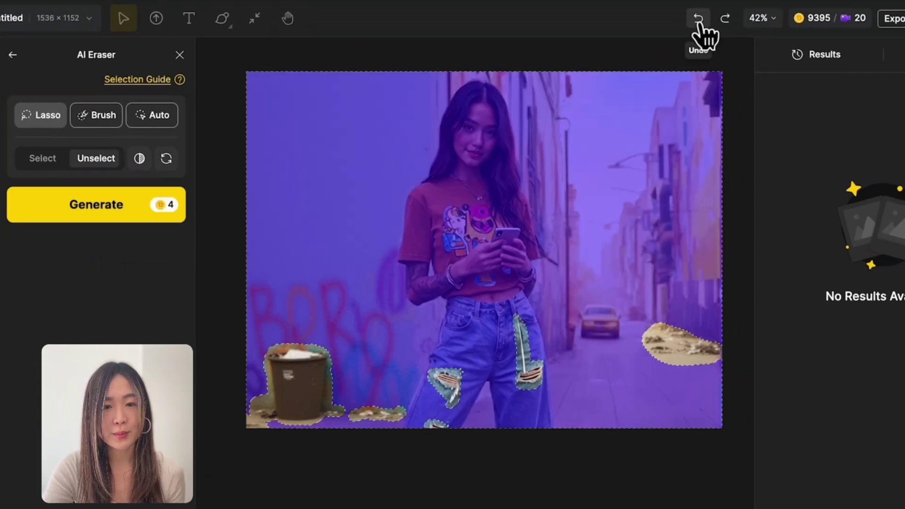
click(699, 21)
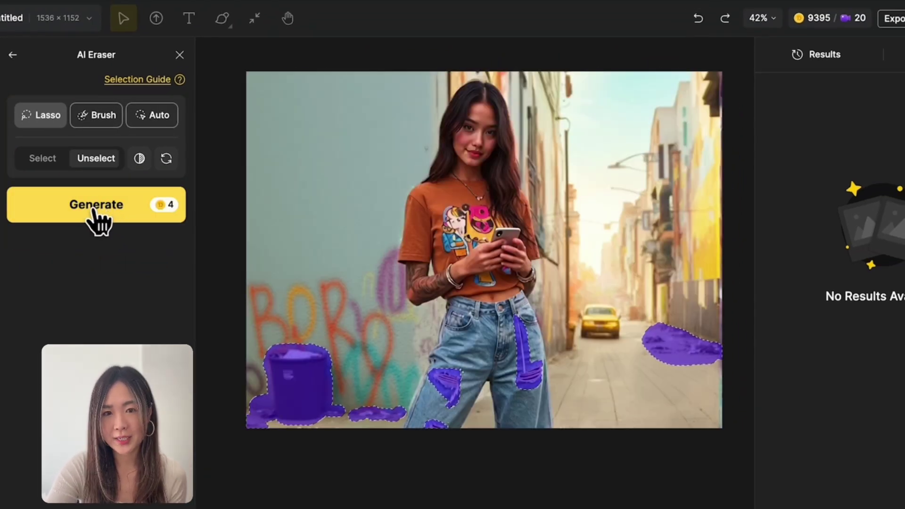
Generate the erasure, compare it with the original, and place the cleaned alley image on canvas
click(97, 208)
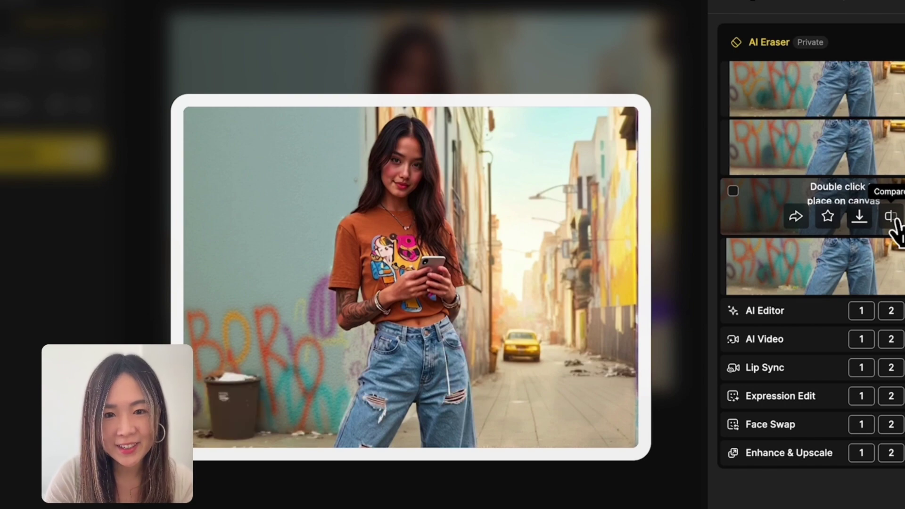
click(891, 218)
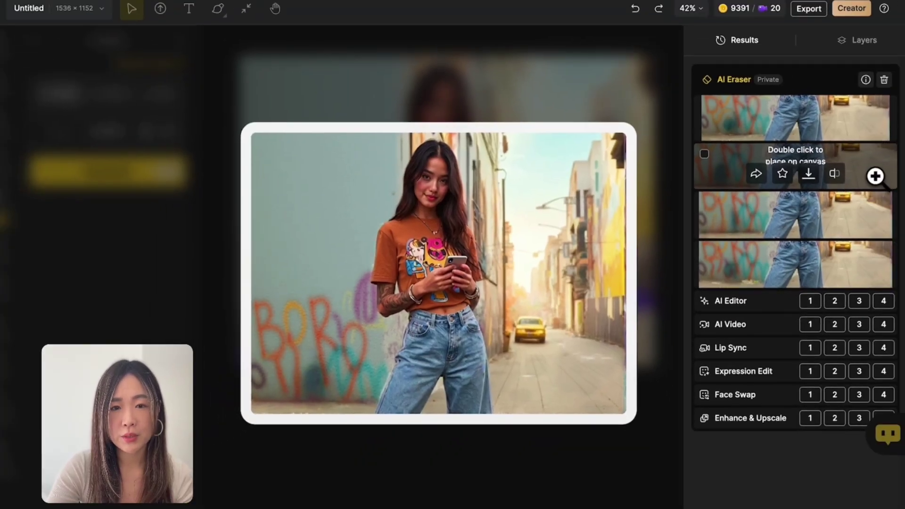
click(875, 177)
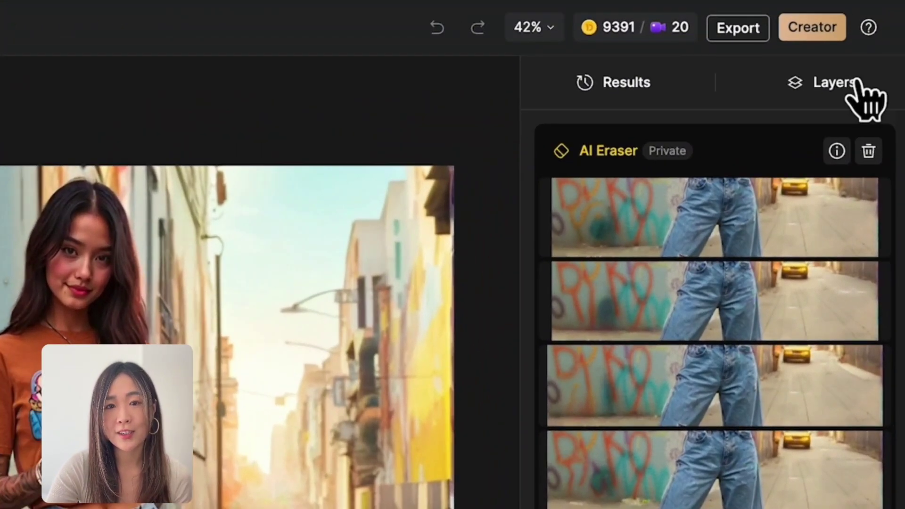
Show the layers, lasso the tattooed forearm and erase the tattoo
click(852, 71)
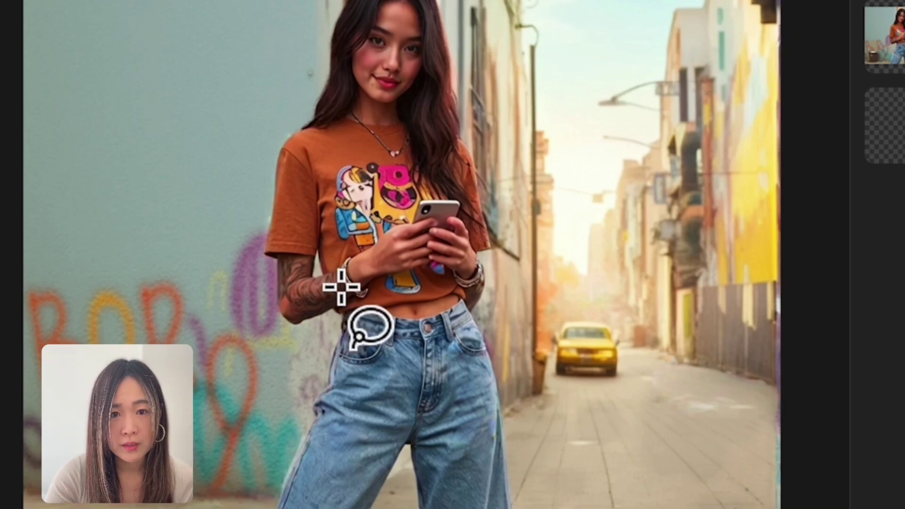
mouse_move(316, 260)
mouse_down()
mouse_move(276, 275)
mouse_move(307, 331)
mouse_up()
drag(348, 273, 348, 273)
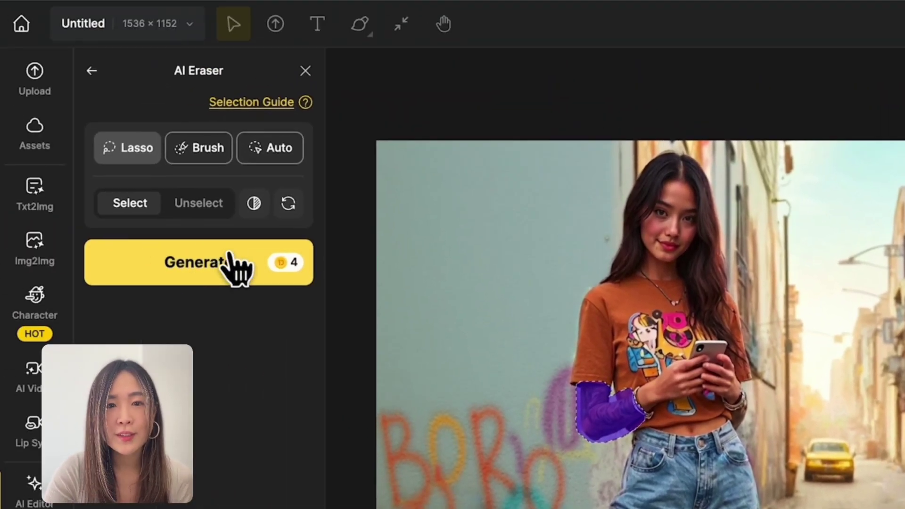
click(234, 267)
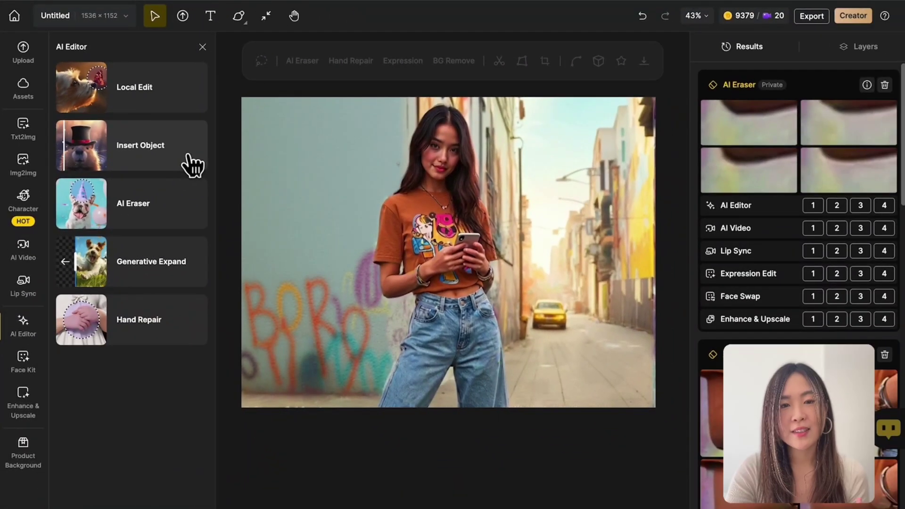
In Insert Object, outline the orange T-shirt including shoulder, arm and lower hem
click(241, 210)
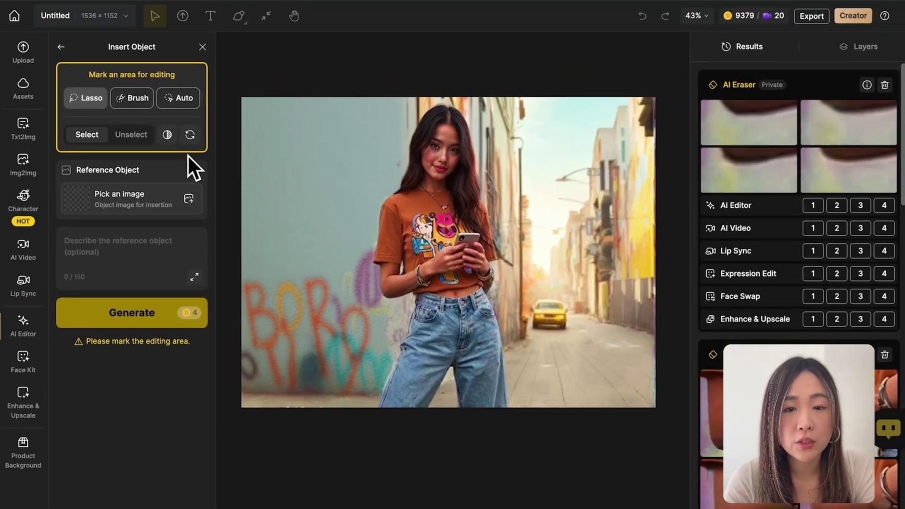
scroll(429, 205, up, 3)
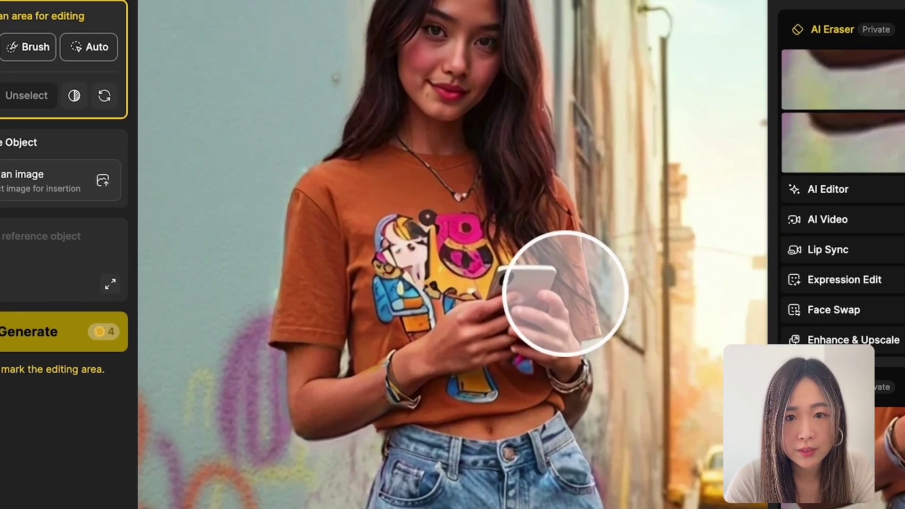
mouse_move(578, 348)
mouse_down()
mouse_move(611, 339)
mouse_move(598, 236)
mouse_move(552, 167)
mouse_move(546, 244)
mouse_move(582, 350)
mouse_up()
mouse_move(479, 144)
mouse_down()
mouse_move(381, 140)
mouse_move(327, 158)
mouse_move(290, 204)
mouse_move(260, 314)
mouse_move(287, 369)
mouse_move(344, 362)
mouse_move(352, 353)
mouse_move(353, 379)
mouse_move(431, 339)
mouse_move(500, 281)
mouse_up()
mouse_move(550, 244)
mouse_down()
mouse_move(458, 141)
mouse_move(478, 144)
mouse_up()
mouse_move(449, 374)
mouse_down()
mouse_move(370, 424)
mouse_move(491, 425)
mouse_move(583, 412)
mouse_up()
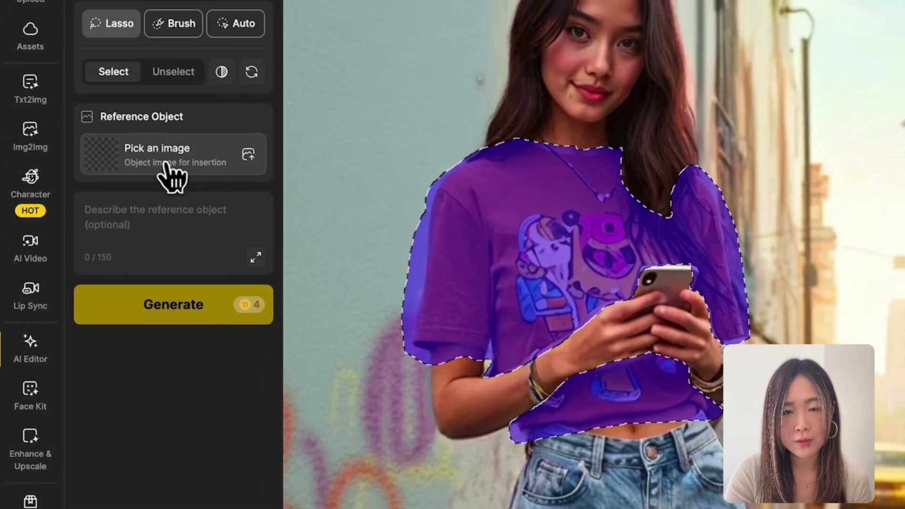
Load the vest photo as the reference image and describe it as "vest"
click(167, 161)
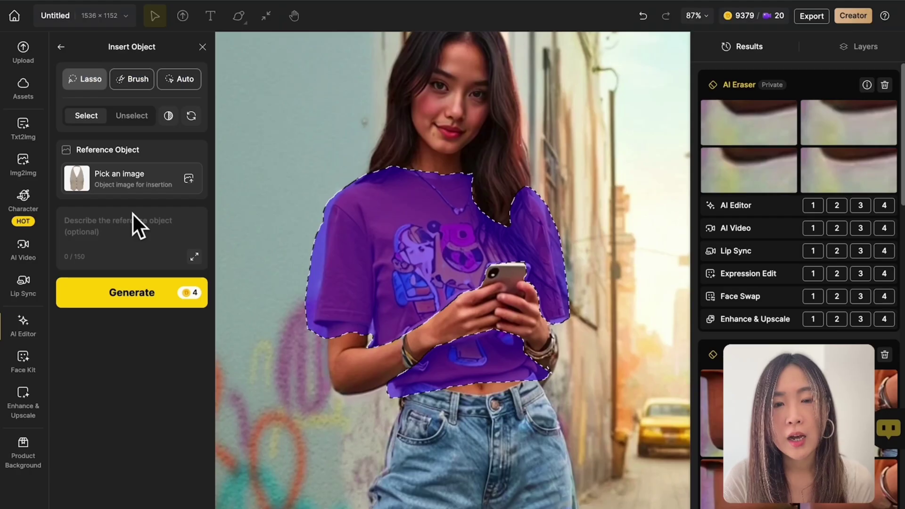
click(158, 251)
text(vest)
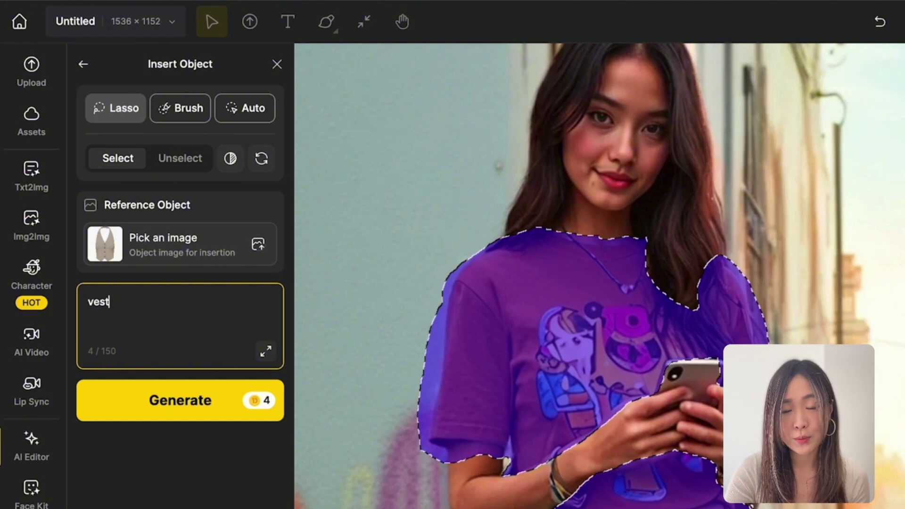
Generate the beige vest in place of the T-shirt and toggle Compare against the original
click(180, 407)
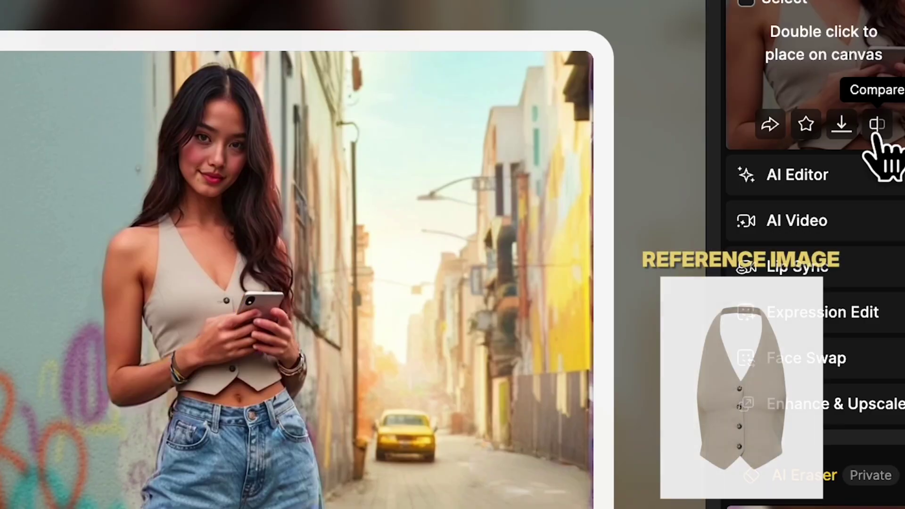
click(874, 134)
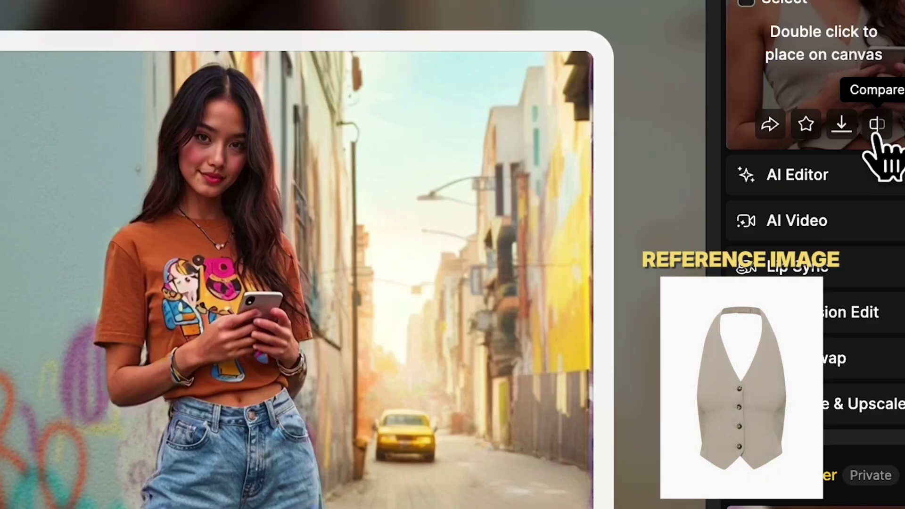
click(875, 134)
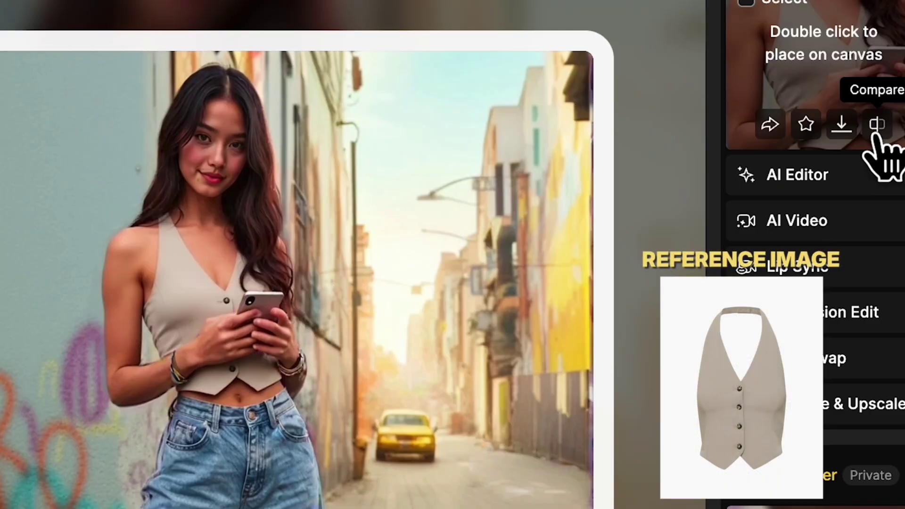
click(875, 135)
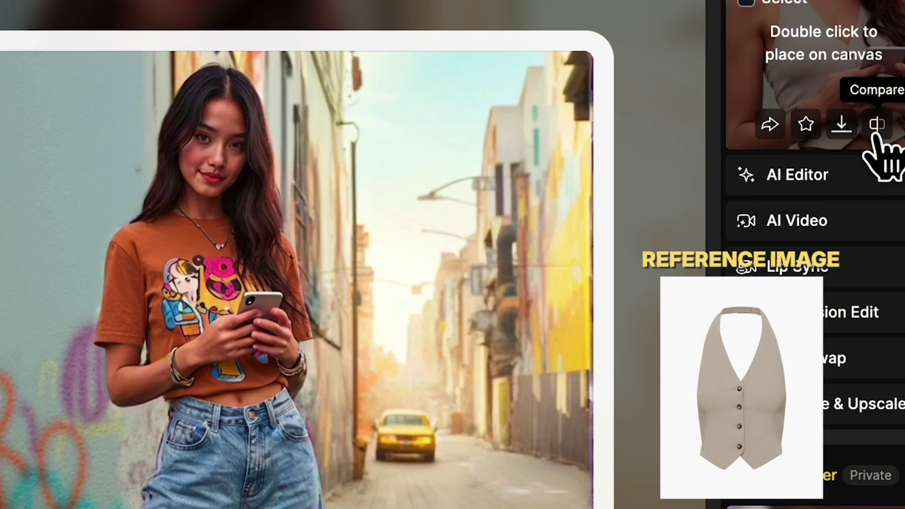
click(875, 134)
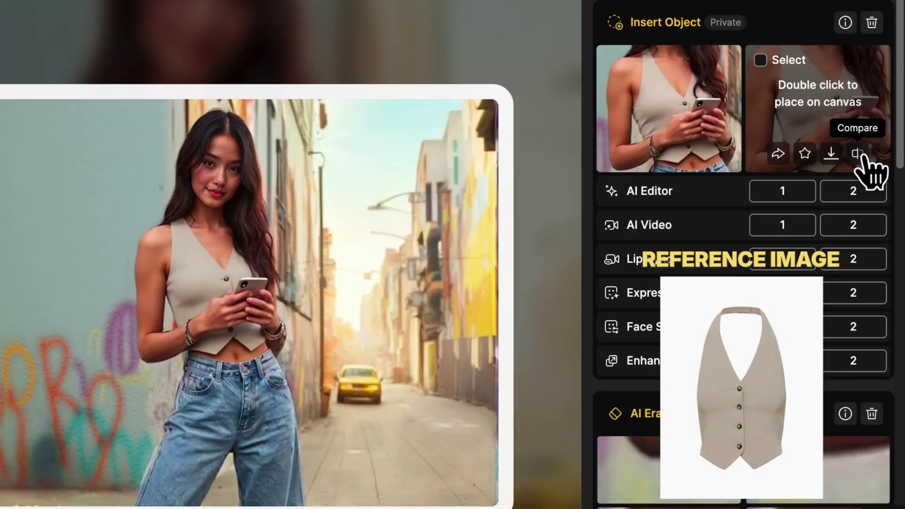
click(875, 134)
click(874, 134)
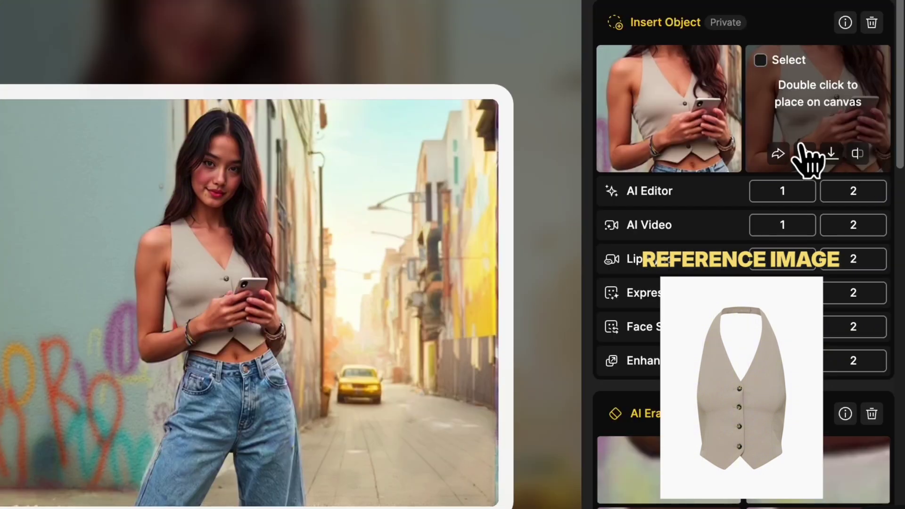